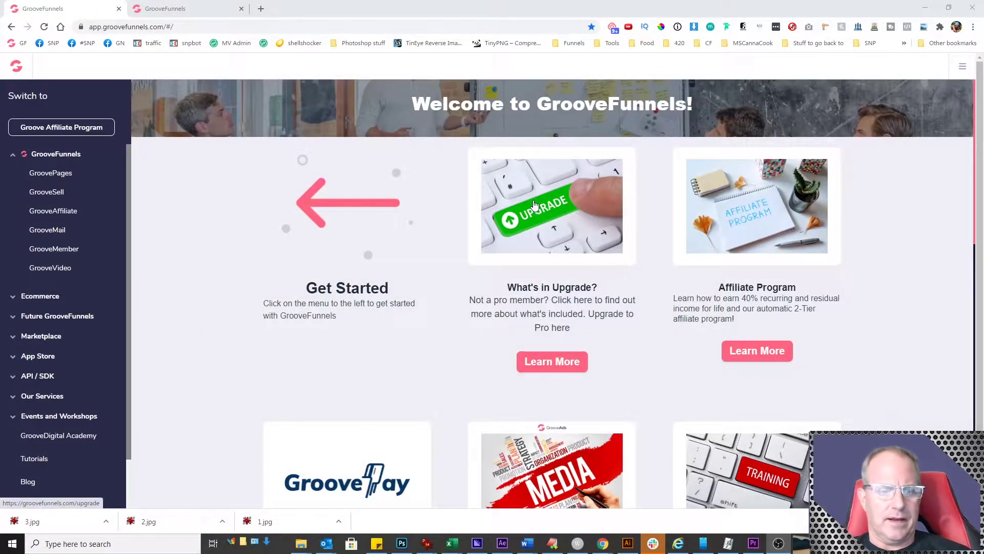
Step: From GrooveMail's Forms list, create a new form named 'Affiliate Optin Form'
click(45, 230)
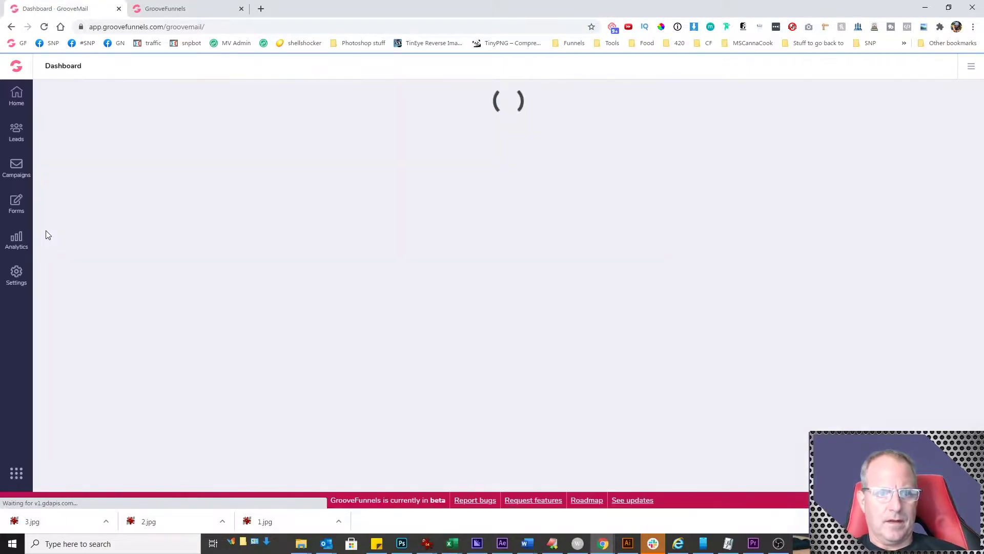
click(17, 206)
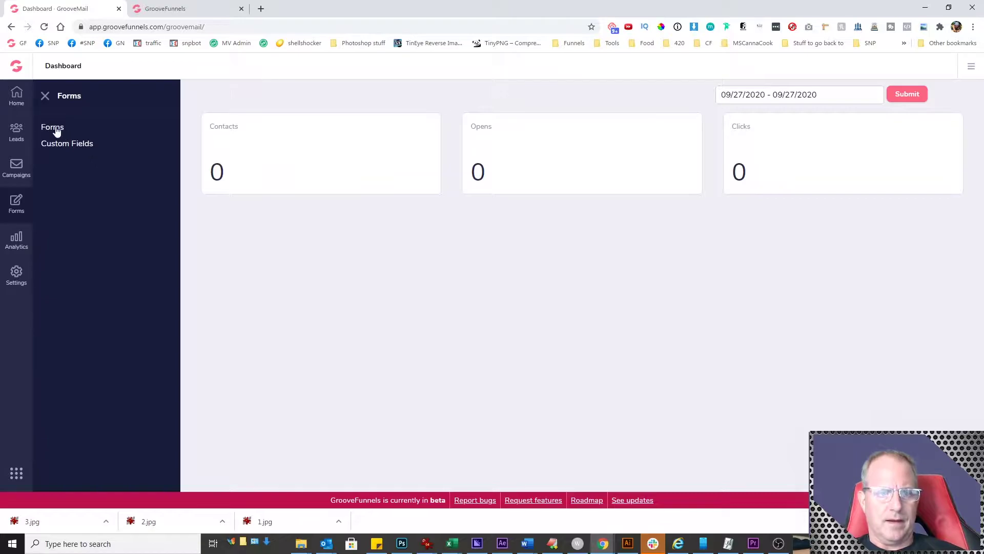
click(55, 130)
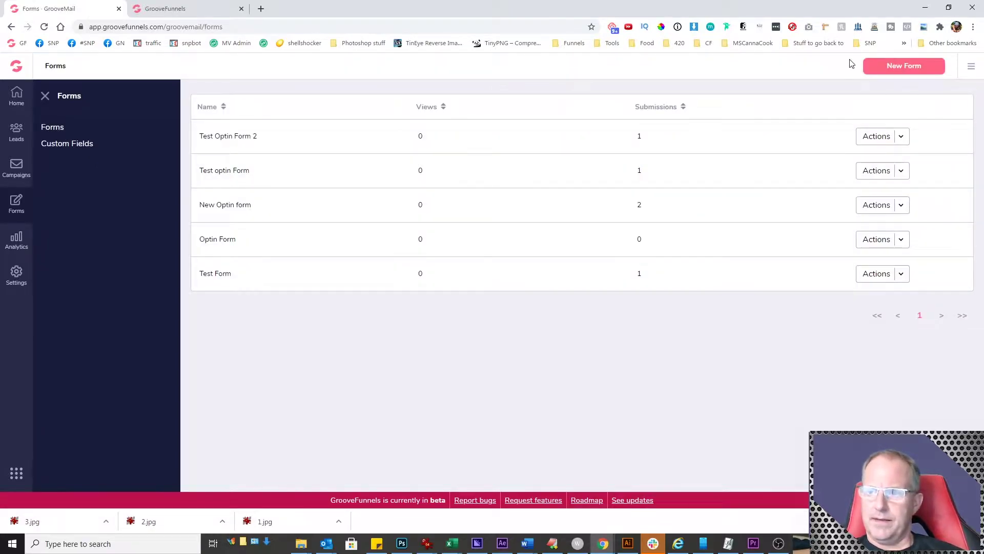
click(908, 66)
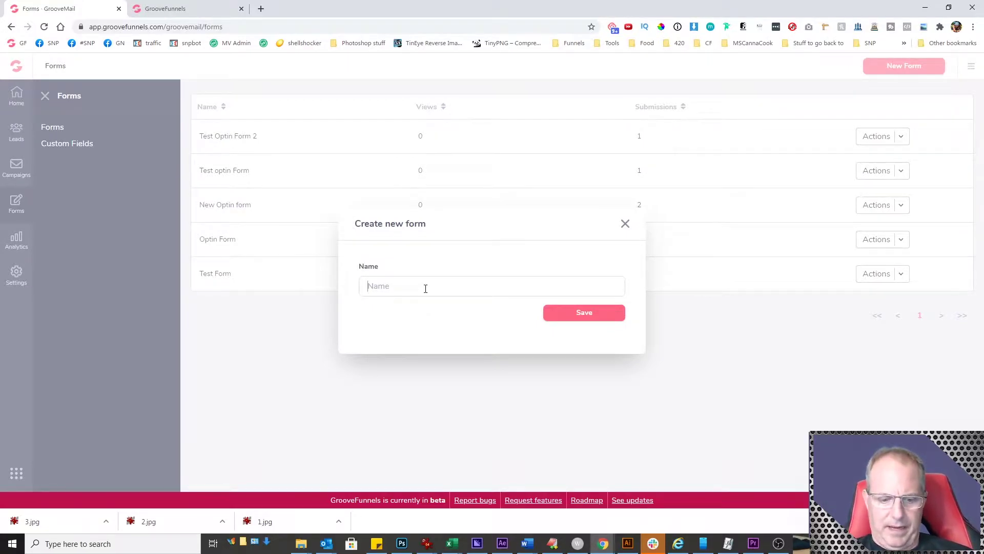
text(Affiliate Optin Form)
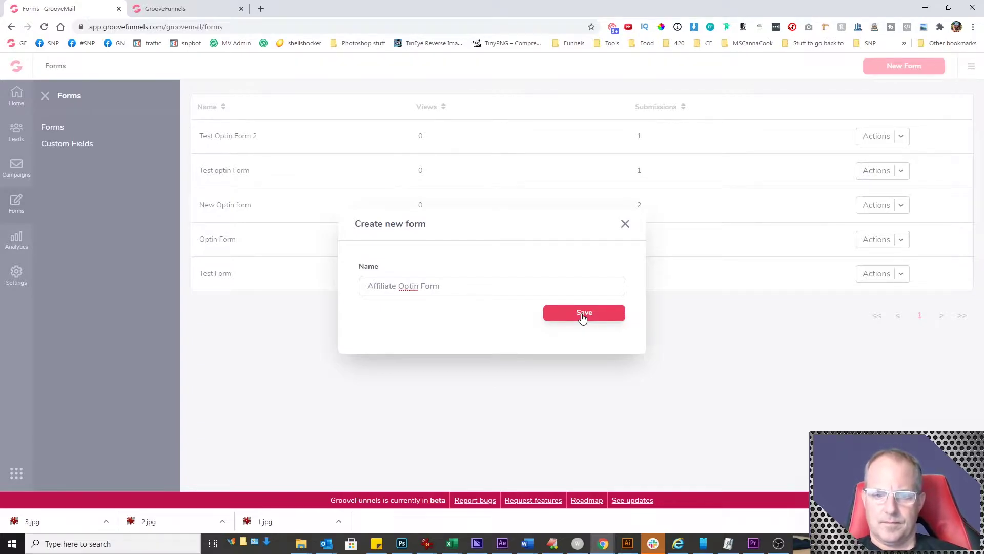
click(583, 316)
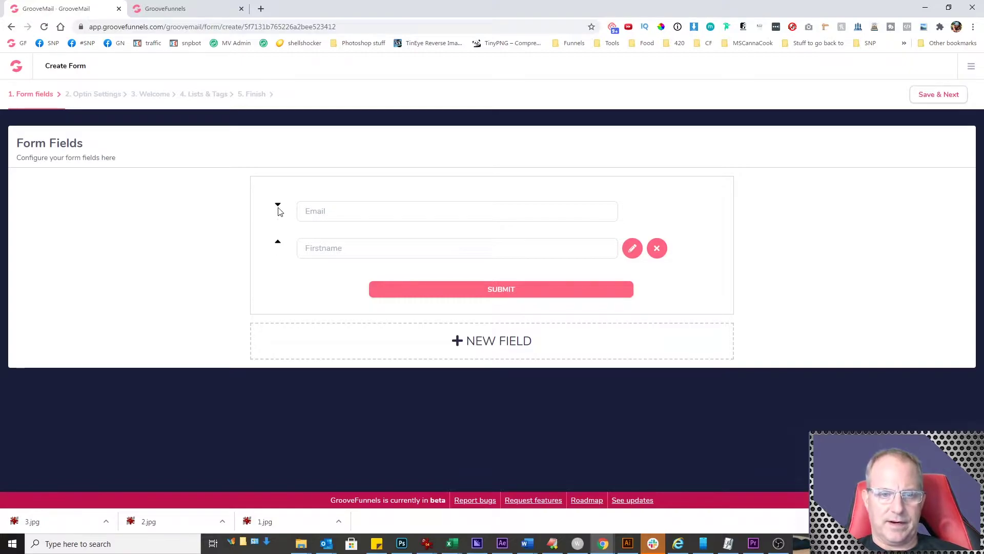
Step: Move Firstname above Email and review that field's settings, keeping an existing field, then save
click(278, 205)
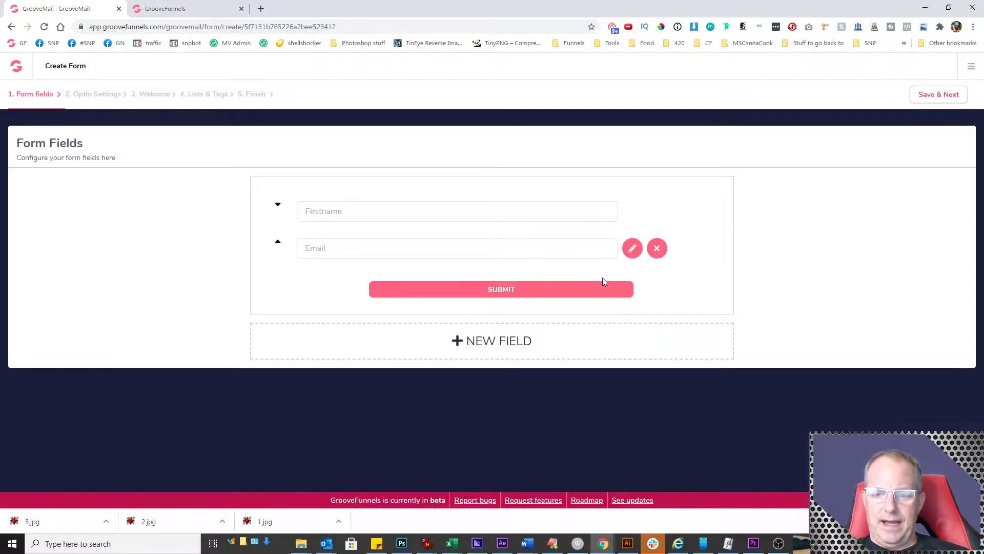
click(633, 249)
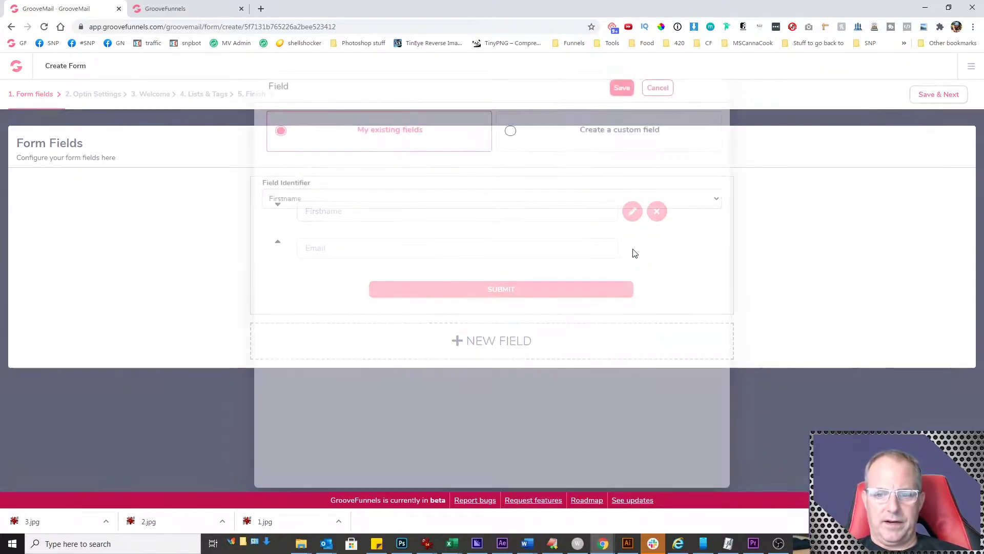
click(335, 201)
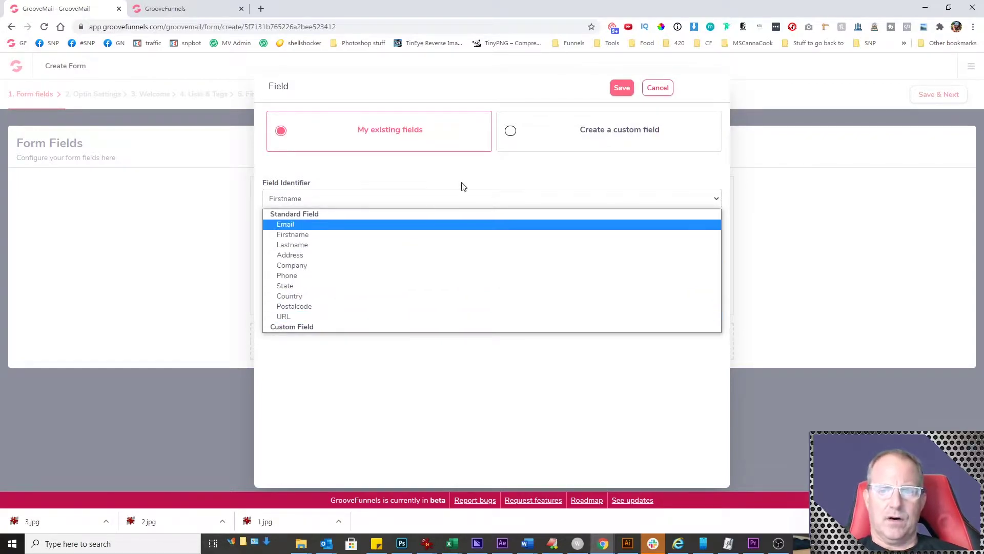
click(510, 132)
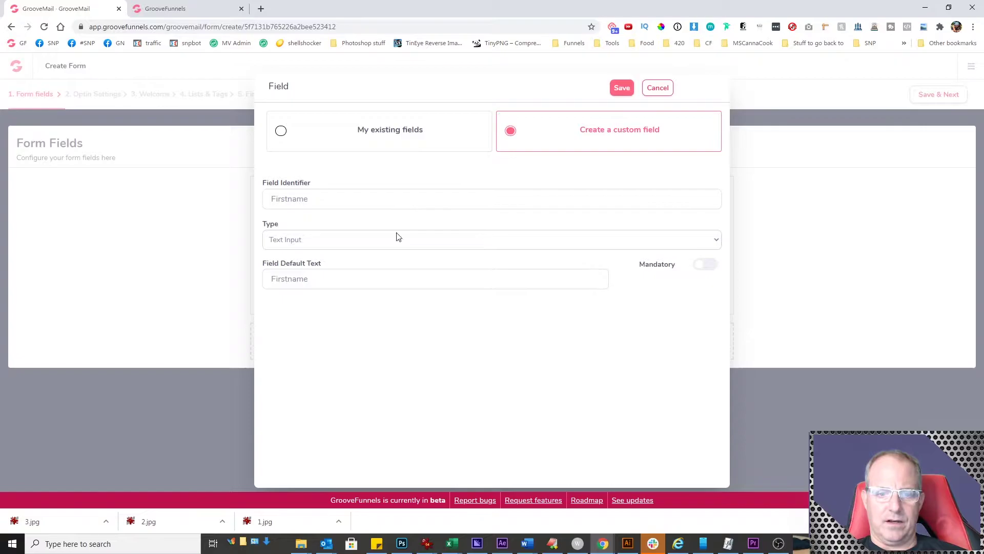
click(281, 131)
click(622, 90)
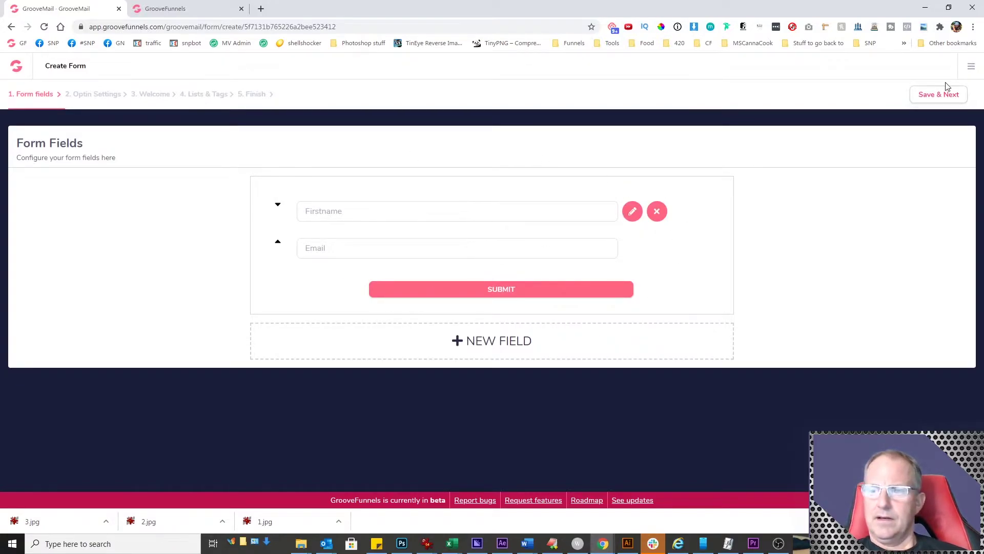
click(947, 97)
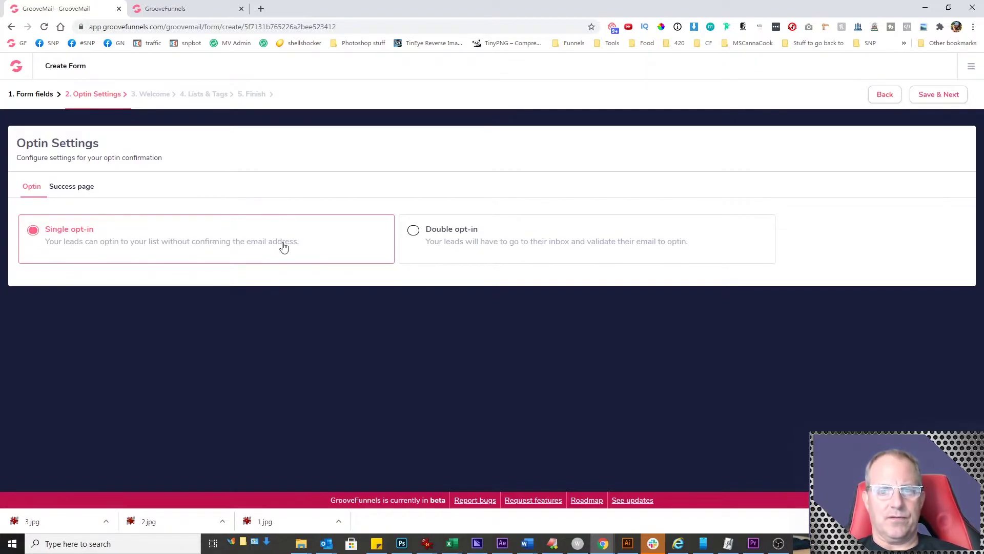
click(429, 234)
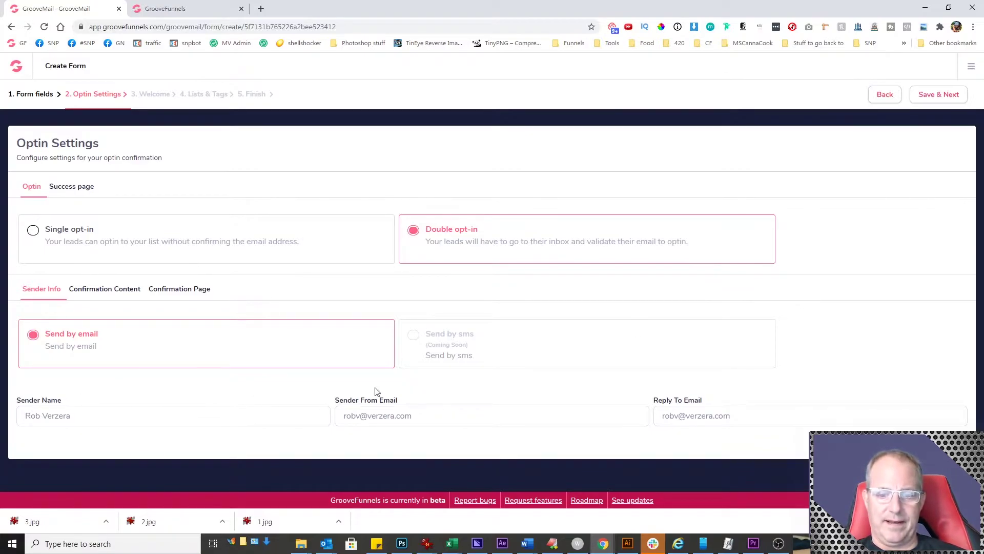
click(33, 231)
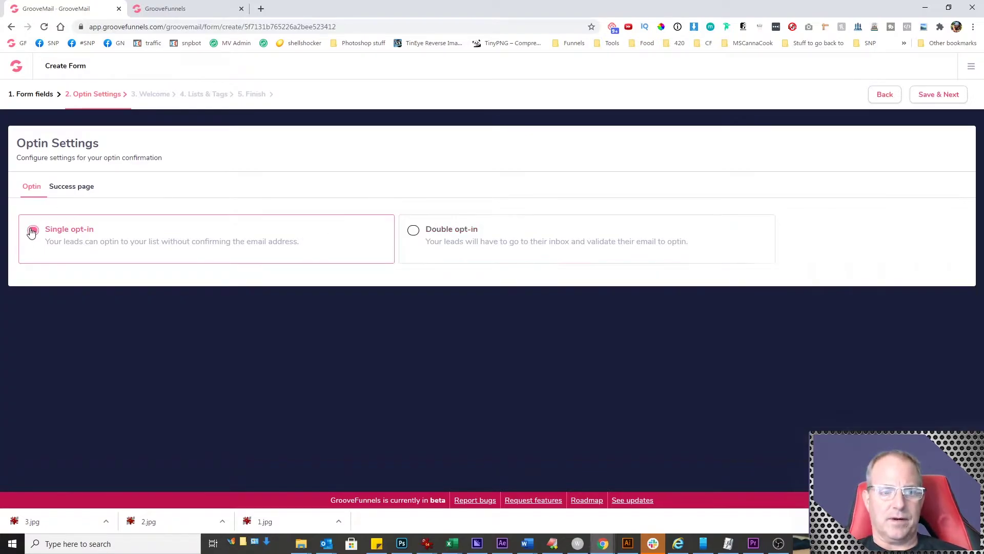
click(77, 194)
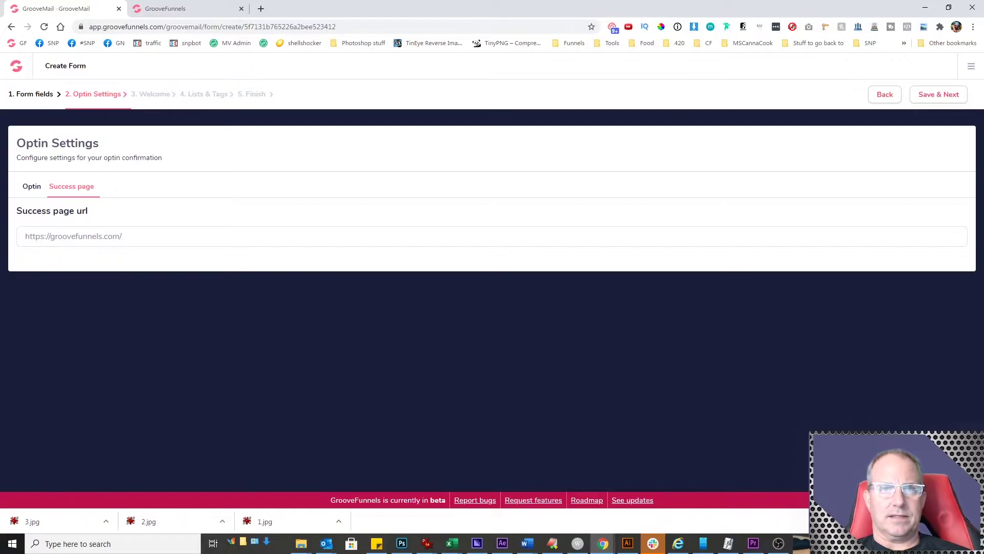
text(http://split.to/GF-FreeForever)
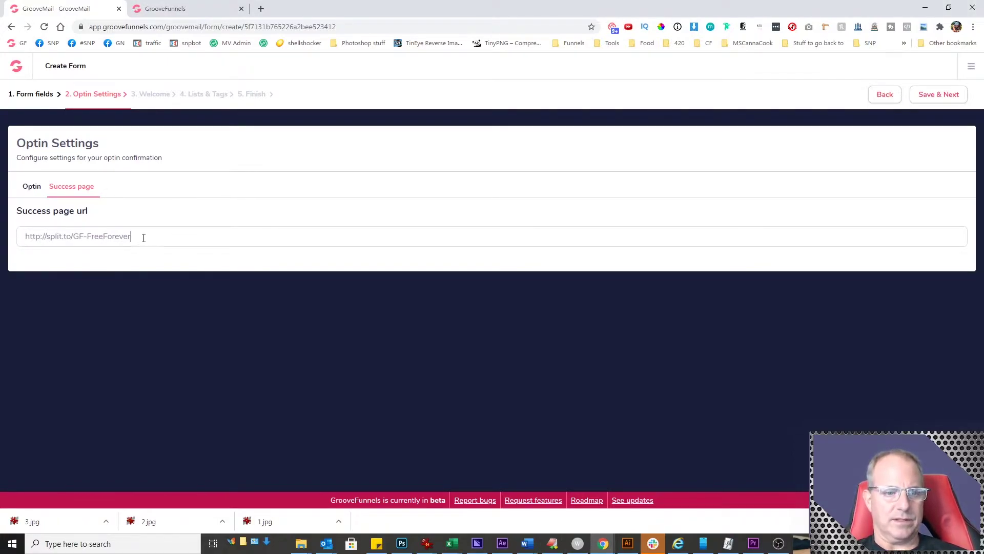
Step: Turn on the welcome email with subject 'This is the subject' and preview 'Open me!'
click(946, 95)
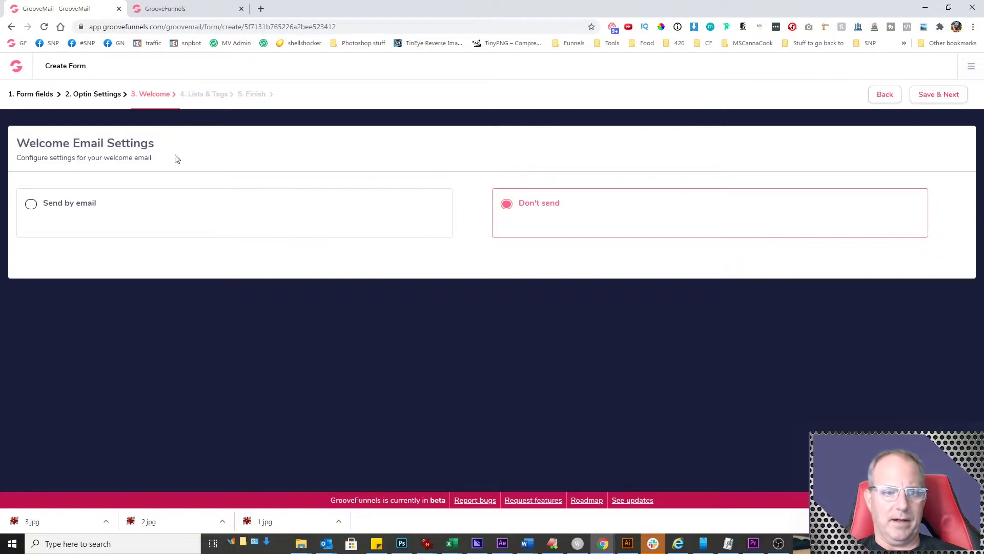
click(32, 206)
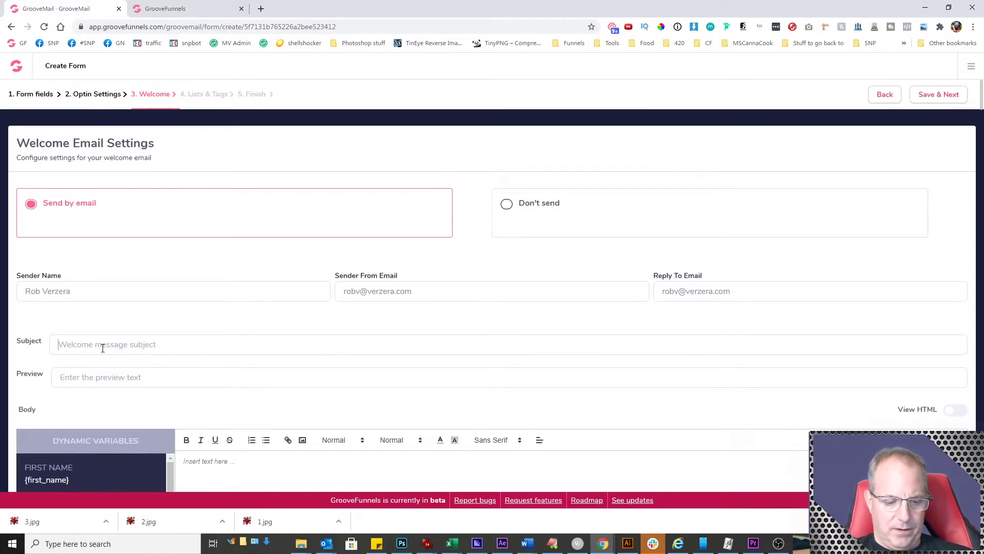
text(This is the subject)
scroll(137, 377, down, 2)
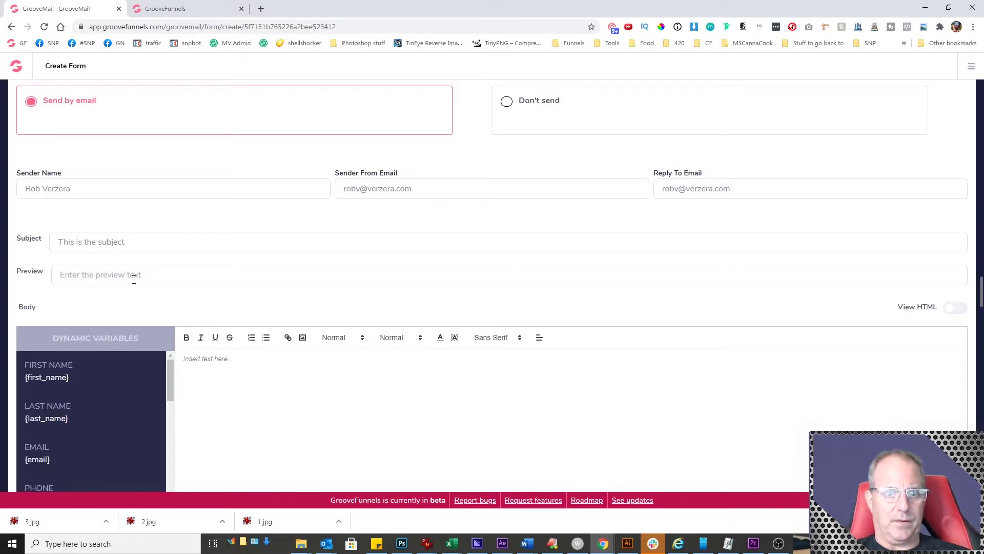
text(Open me!)
click(244, 370)
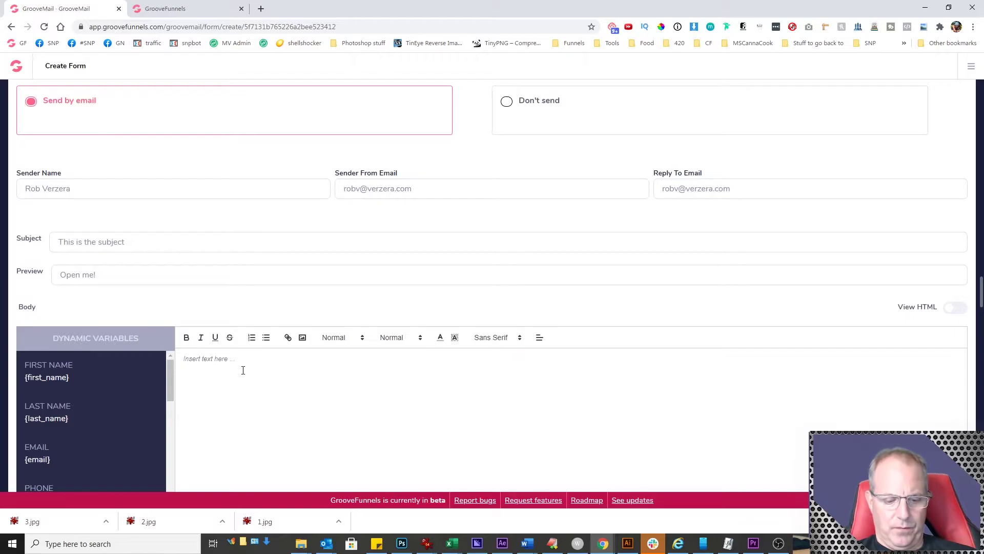
Step: Write the body 'Thanks so much for check out groovefunnels!', leaving Thanks without a link
text(Wha)
key(BackSpace)
key(BackSpace)
key(BackSpace)
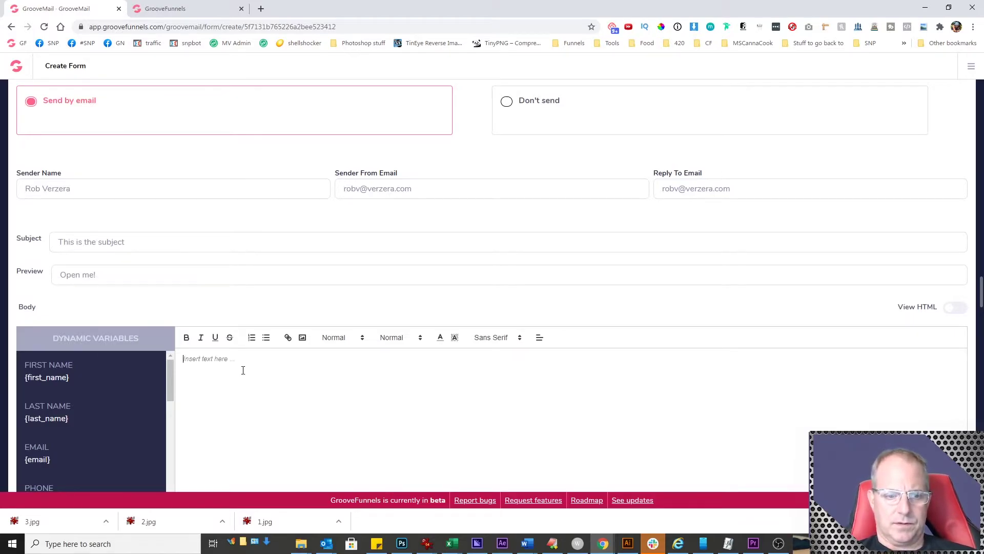
text(Th)
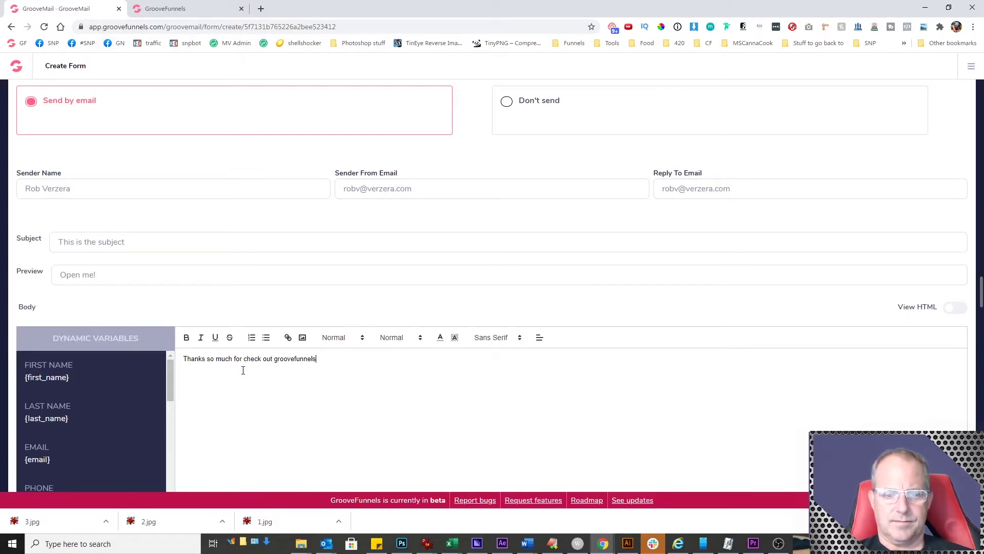
scroll(359, 448, down, 2)
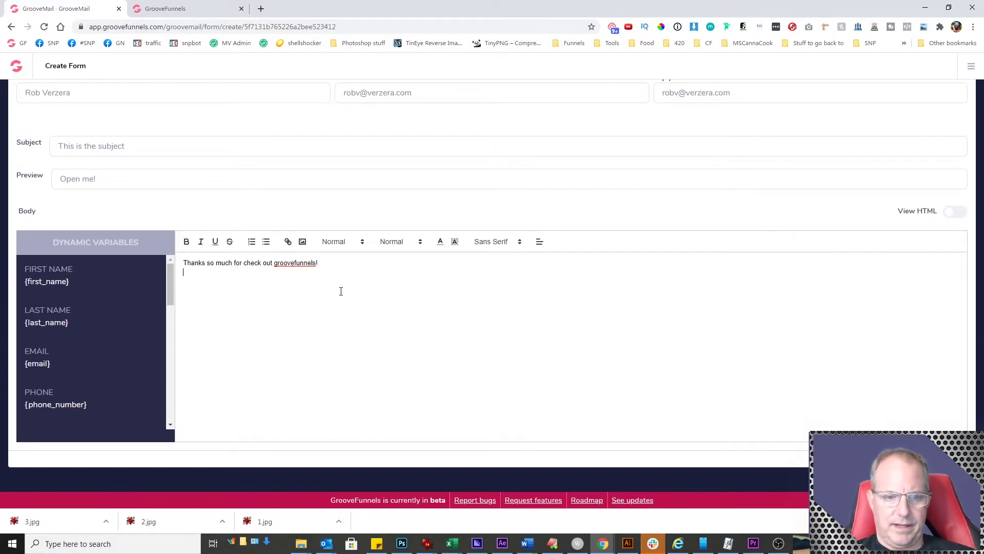
key(ctrl+shift+Right)
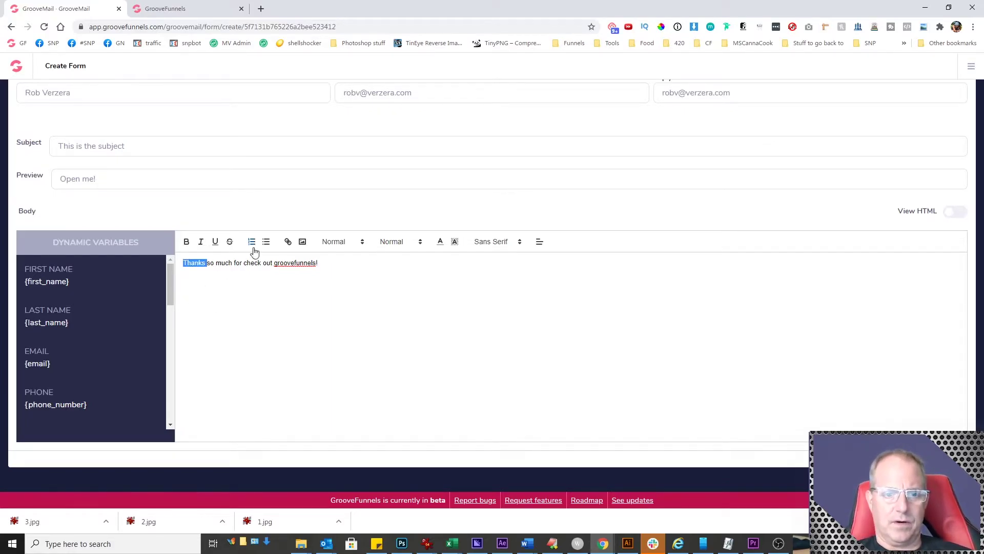
click(288, 241)
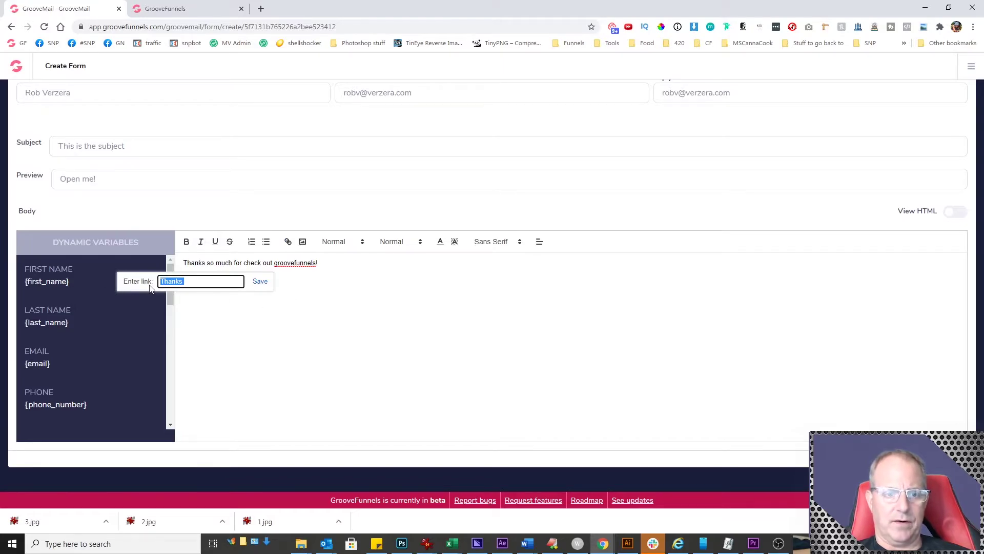
click(365, 317)
scroll(398, 314, up, 4)
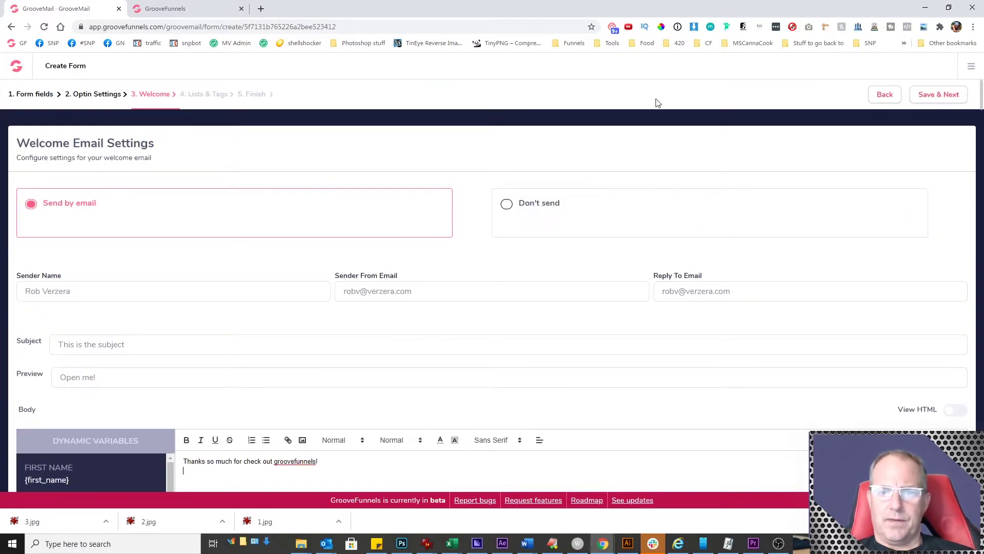
Step: Add Test List as the list the form subscribes signups to
click(938, 96)
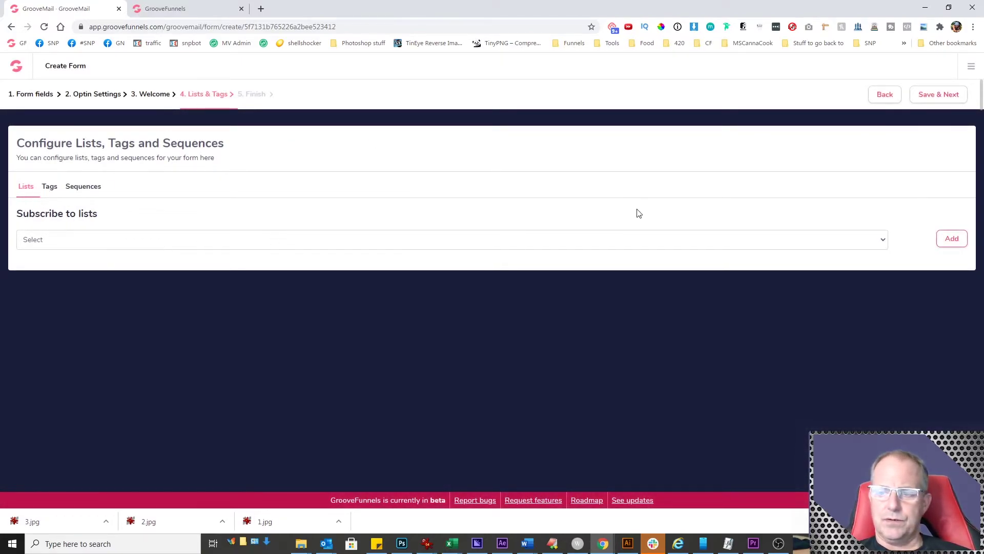
click(187, 241)
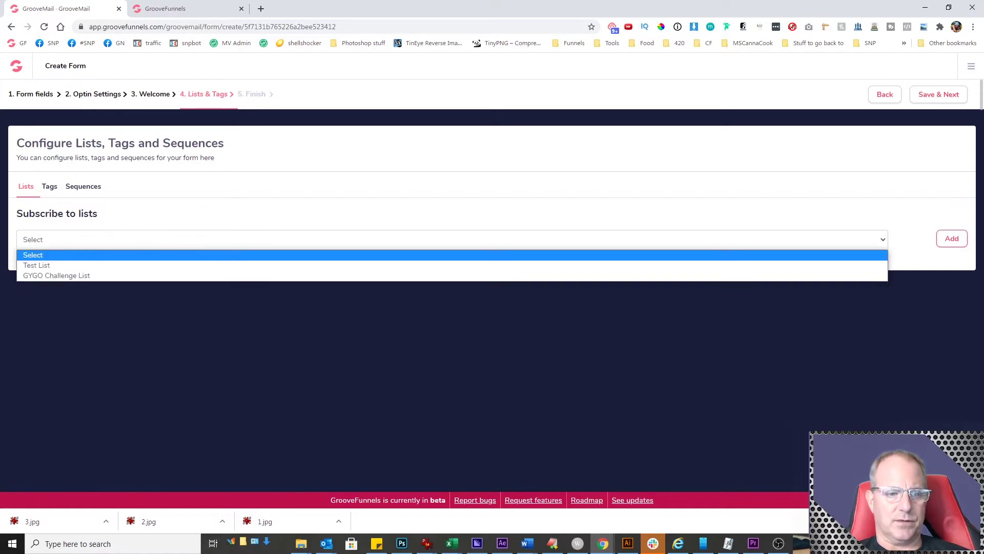
click(41, 265)
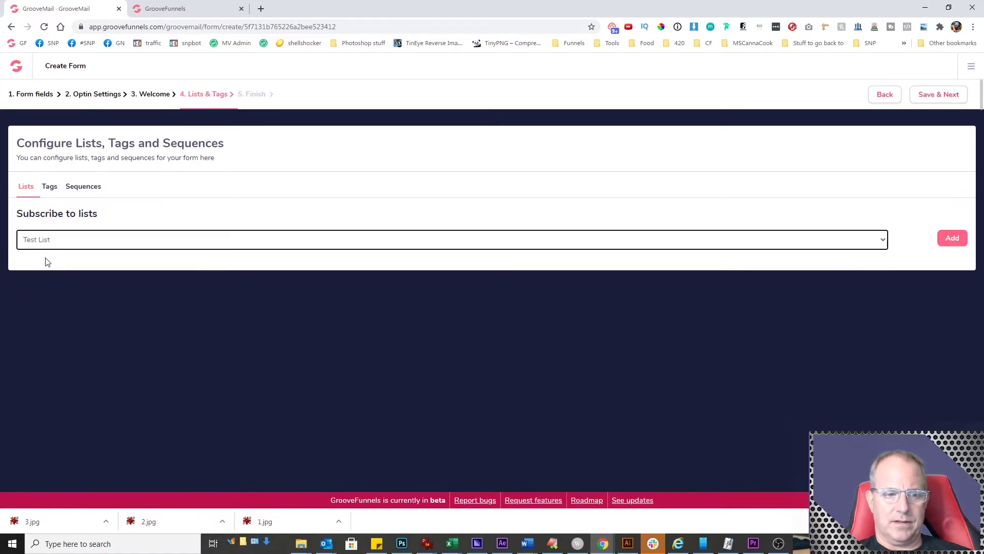
click(952, 239)
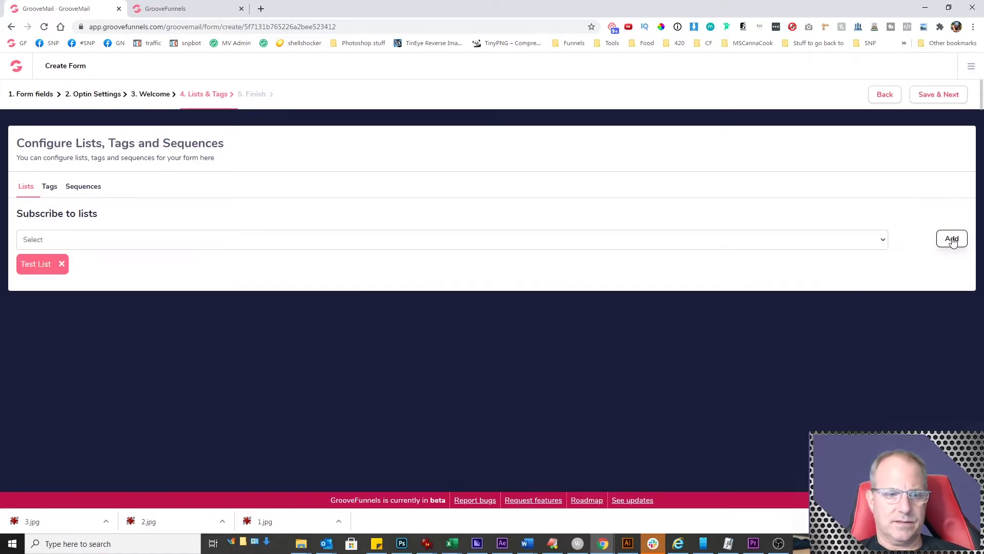
Step: Leave tags and sequences unassigned and save to reach the Finish step
click(49, 189)
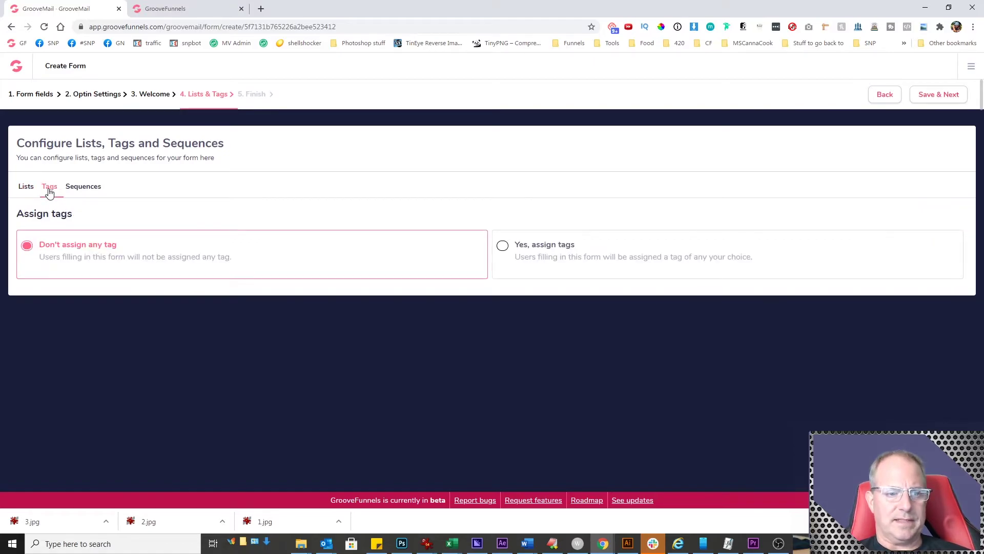
click(88, 192)
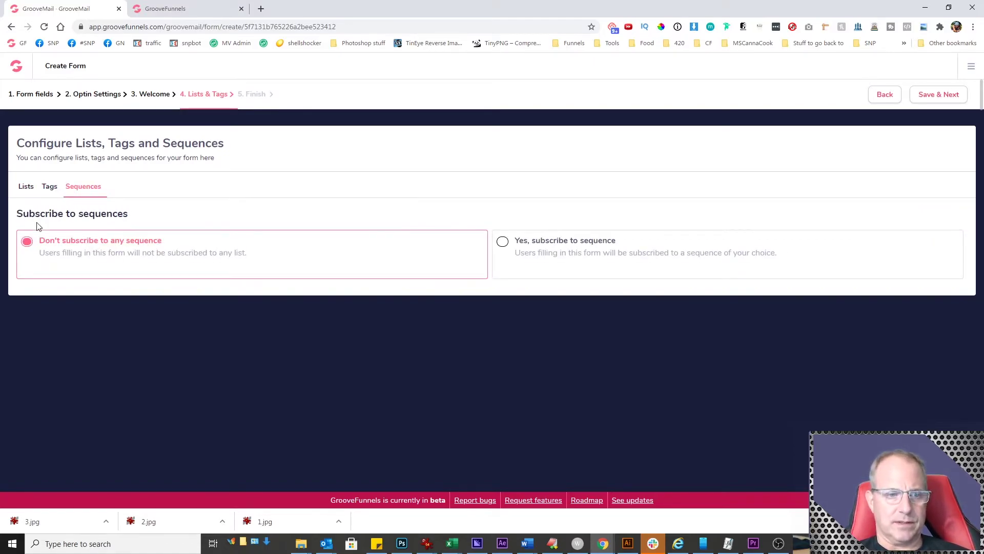
click(20, 190)
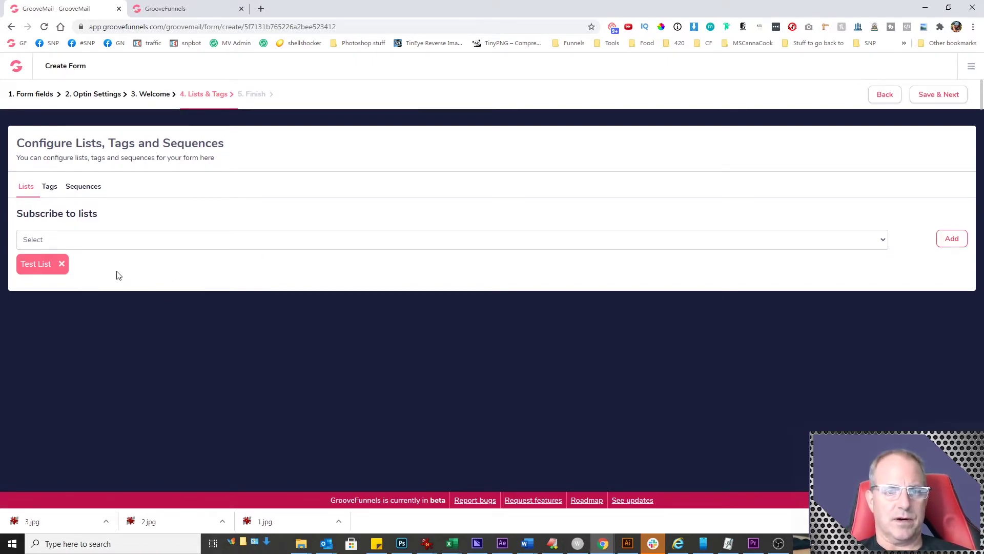
click(939, 95)
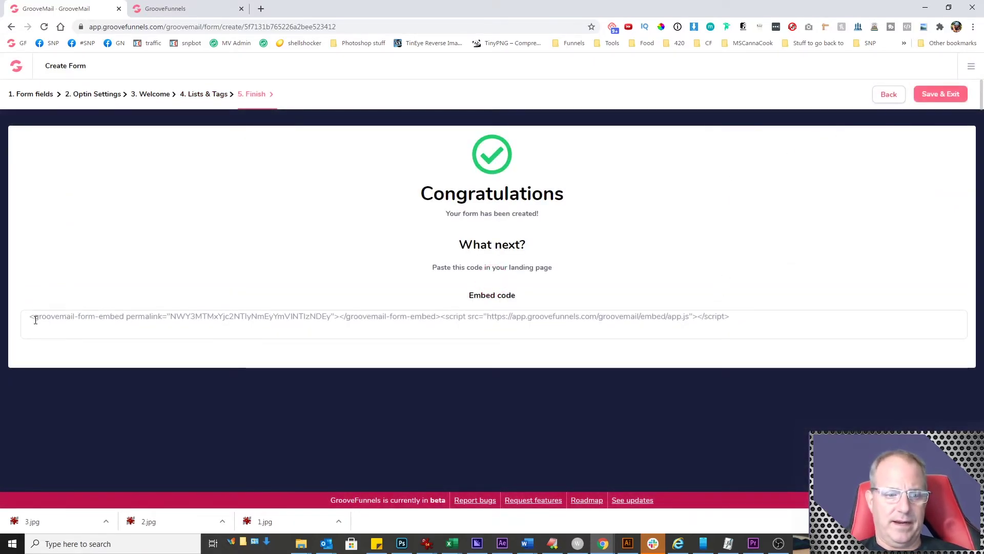
Step: Copy the finished form's embed code and switch to the Optin Page builder tab
drag(30, 318, 755, 322)
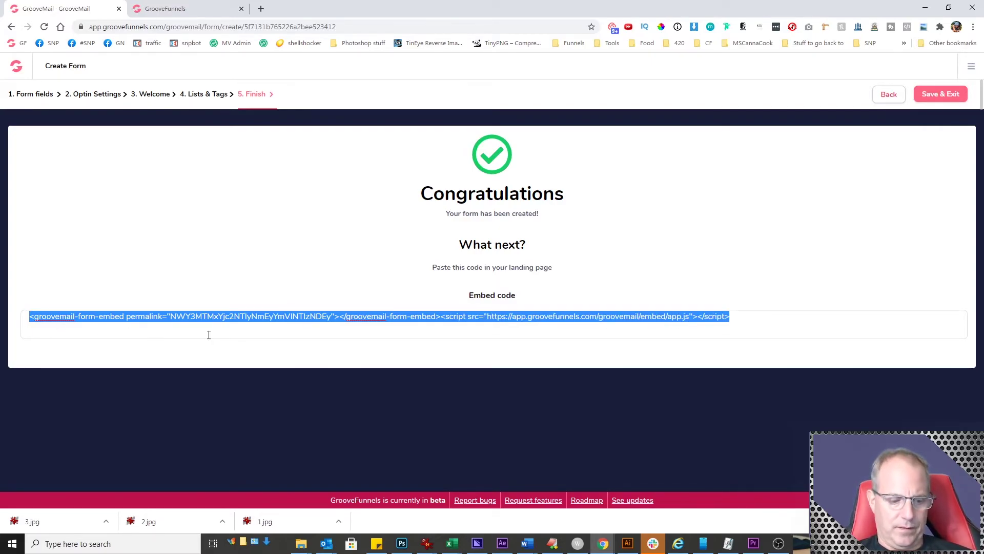
click(209, 13)
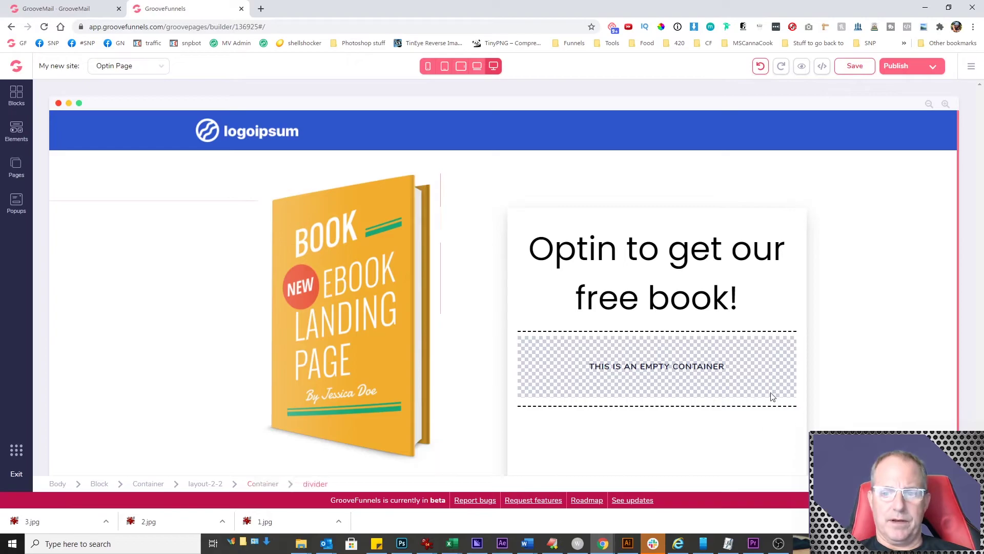
Step: Drag a Code Embed element into the empty container below the Optin Page headline
click(590, 367)
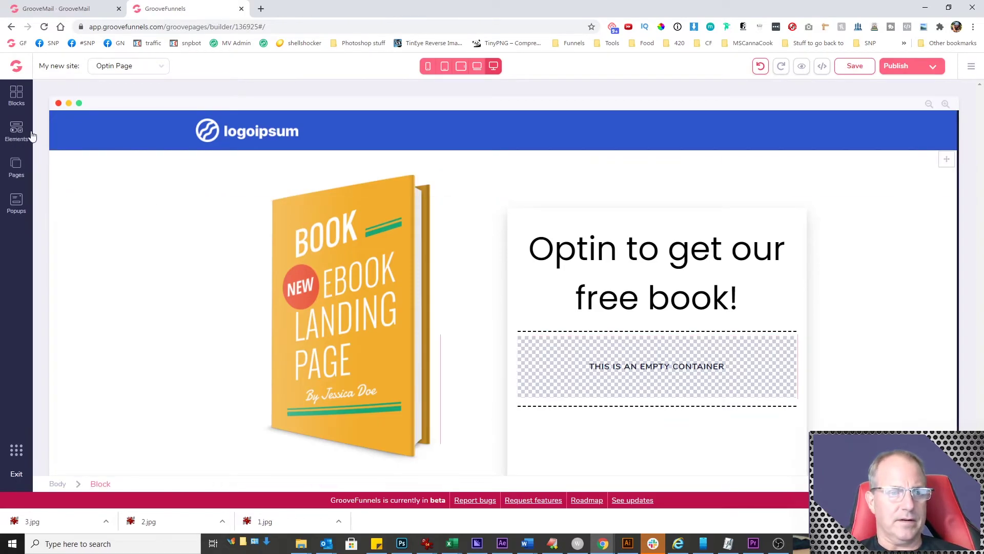
click(17, 131)
scroll(92, 281, down, 15)
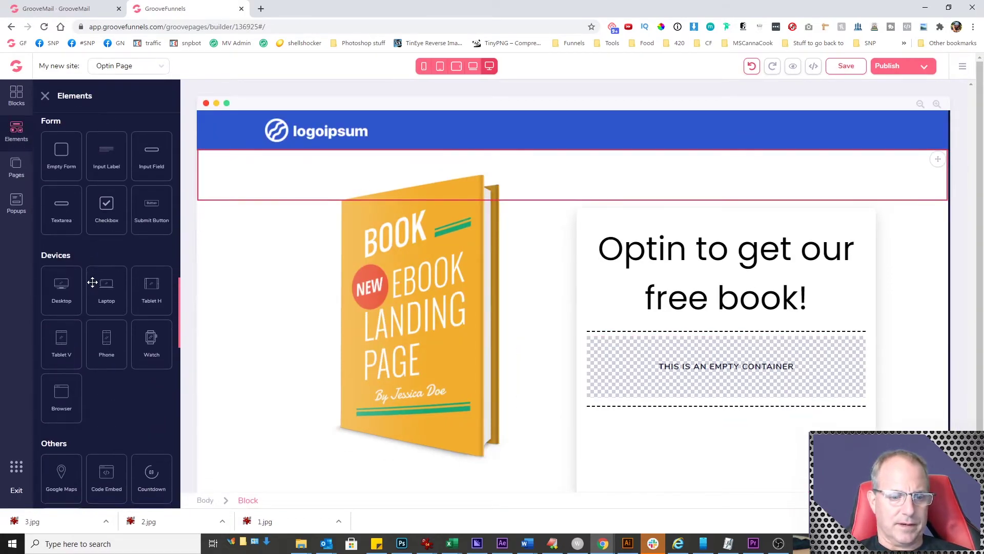
scroll(93, 281, up, 4)
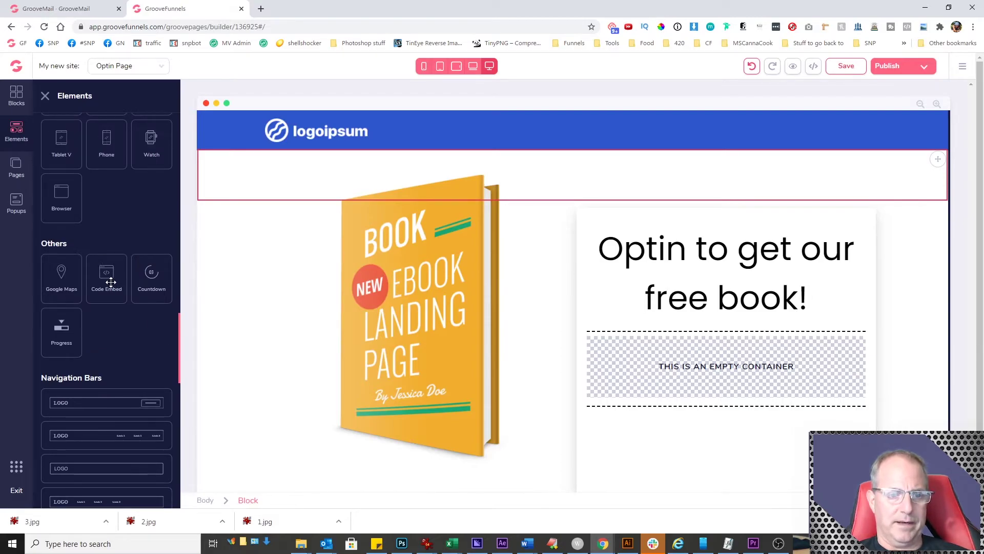
drag(111, 281, 692, 354)
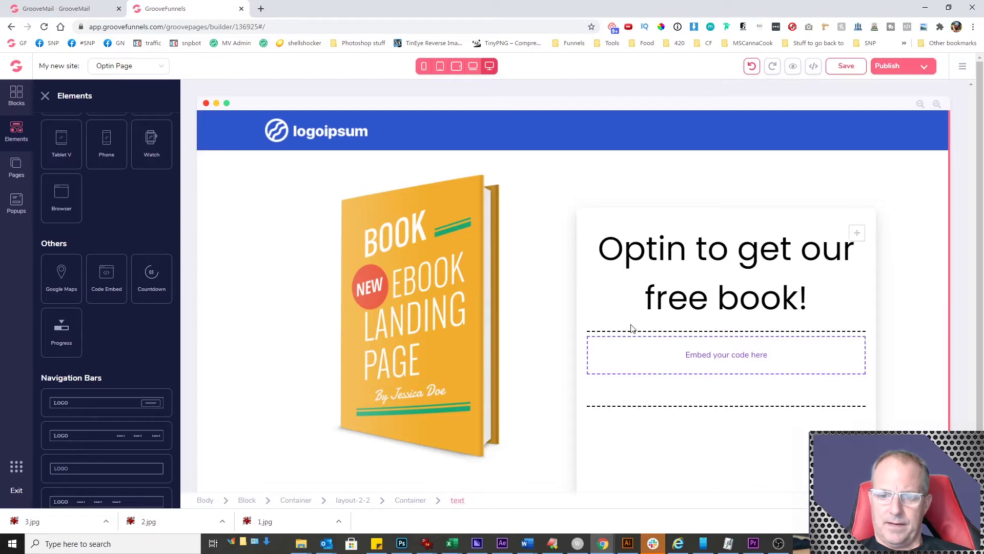
click(641, 361)
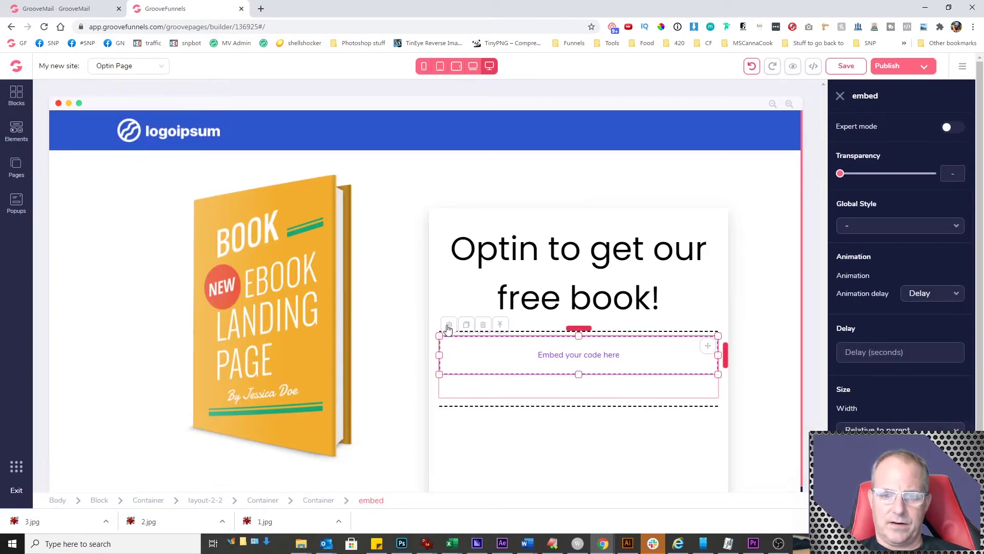
Step: Paste the GrooveMail form embed code into the element's source code editor and save
click(450, 326)
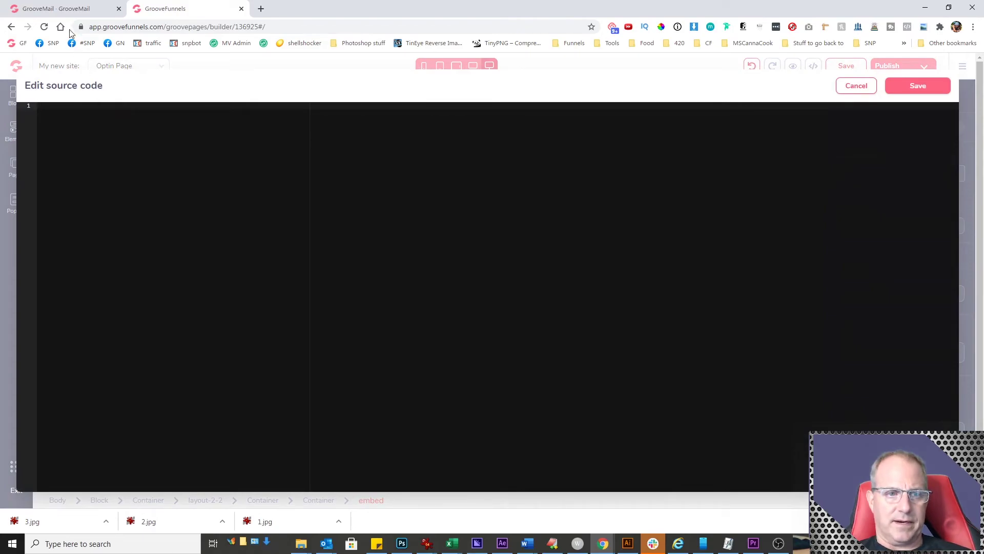
click(65, 9)
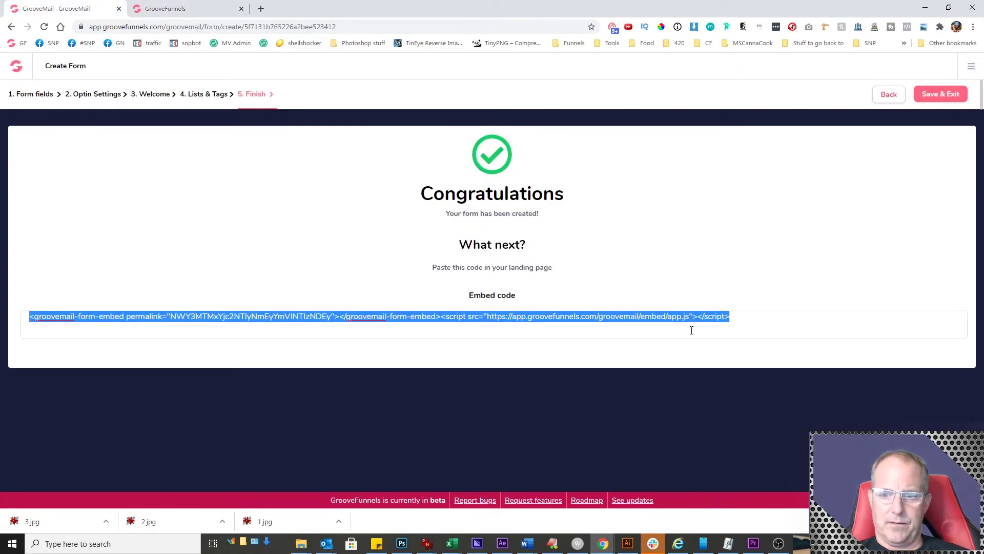
click(175, 5)
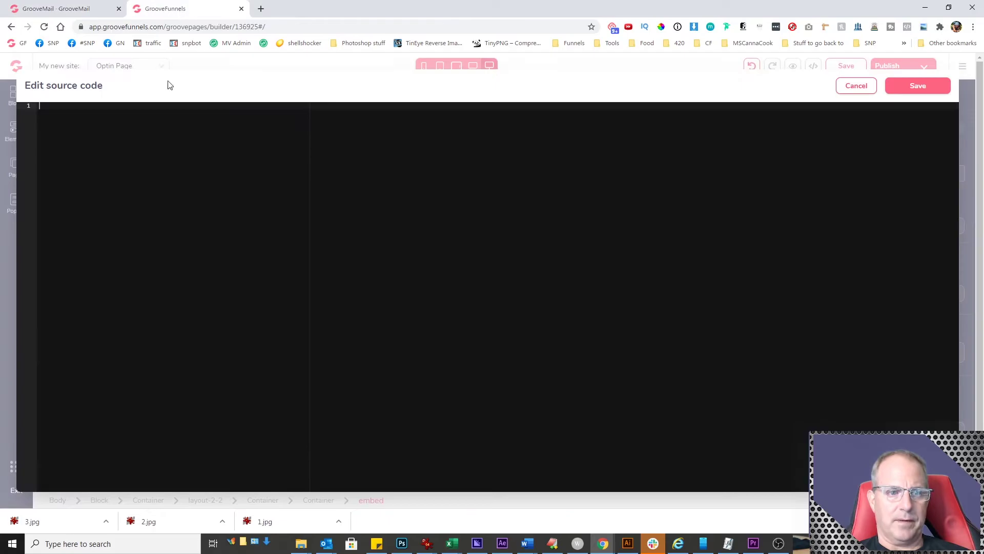
text(<groovemail-form-embed permalink="NWY3MTMxYjc2NTIyNmEyYmVlNTIzNDEy"></groovemail-form-embed><script src="https://app.groovefunnels.com/groovemail/embed/app.js"></script>)
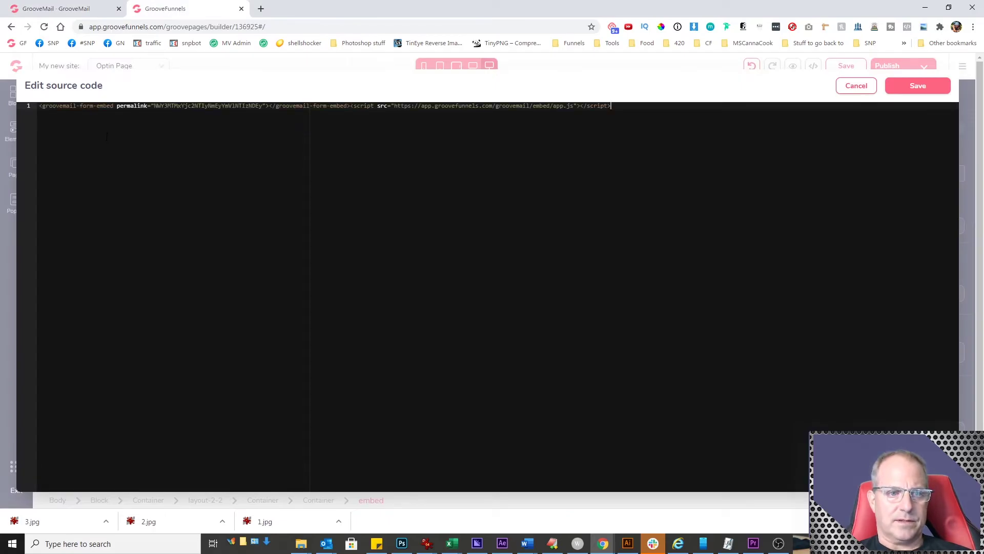
click(917, 89)
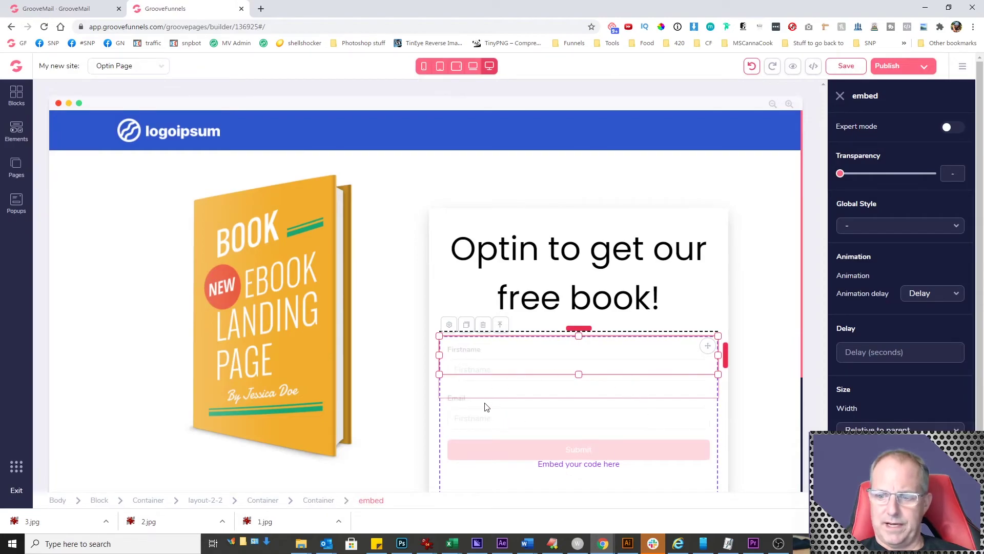
Step: Save and publish the Optin Page, copy the gmtesting.groovepages.com/gmtest/ link, and view the Pages list
click(846, 69)
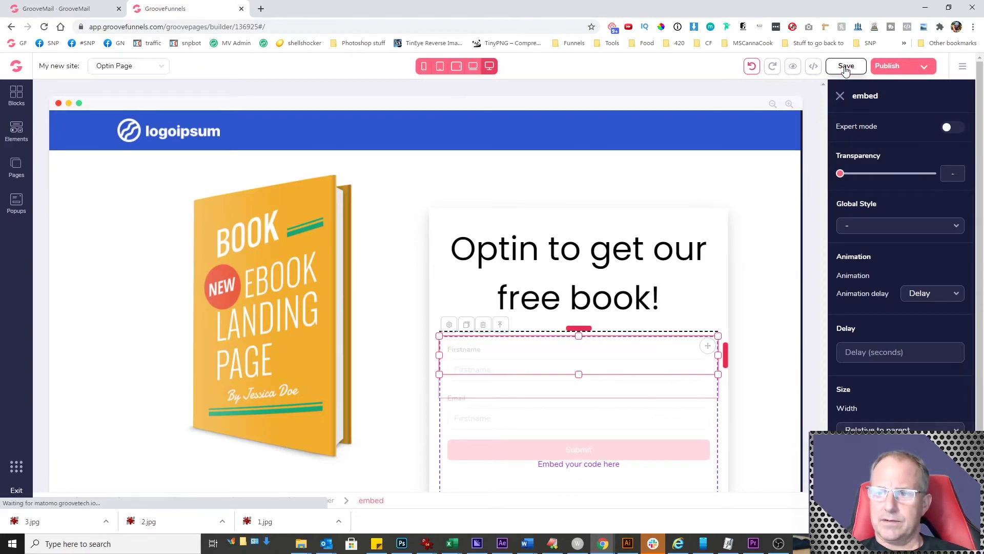
click(894, 68)
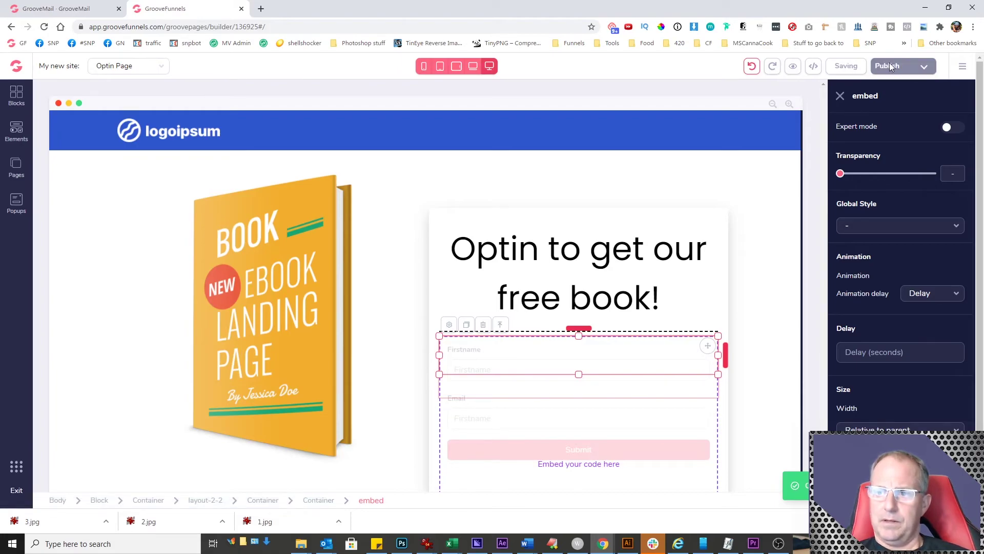
click(923, 70)
drag(952, 172, 847, 172)
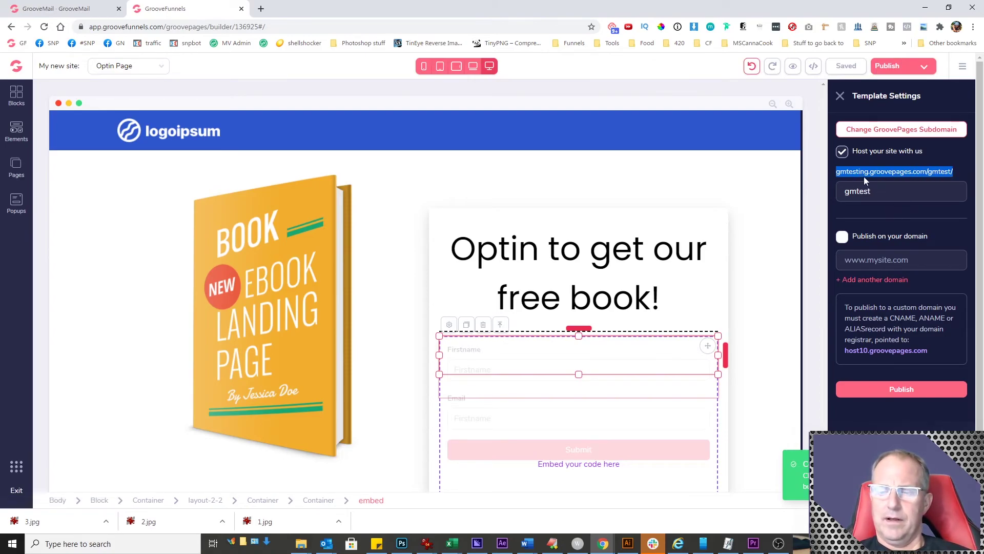
click(16, 167)
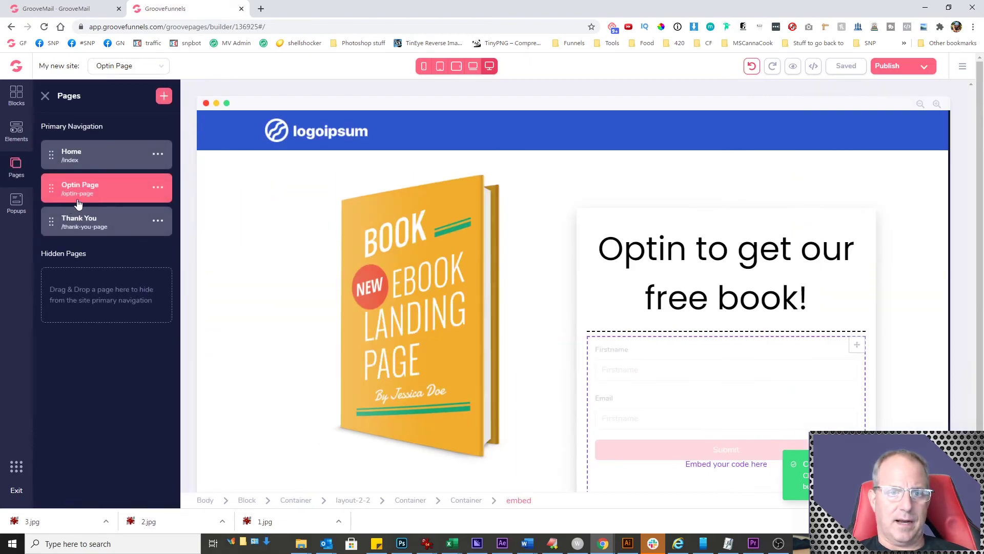
Step: Load the live page in a new tab at the pasted site URL plus 'optin-page'
click(261, 9)
text(gmtesting.groovepages.com/gmtest/)
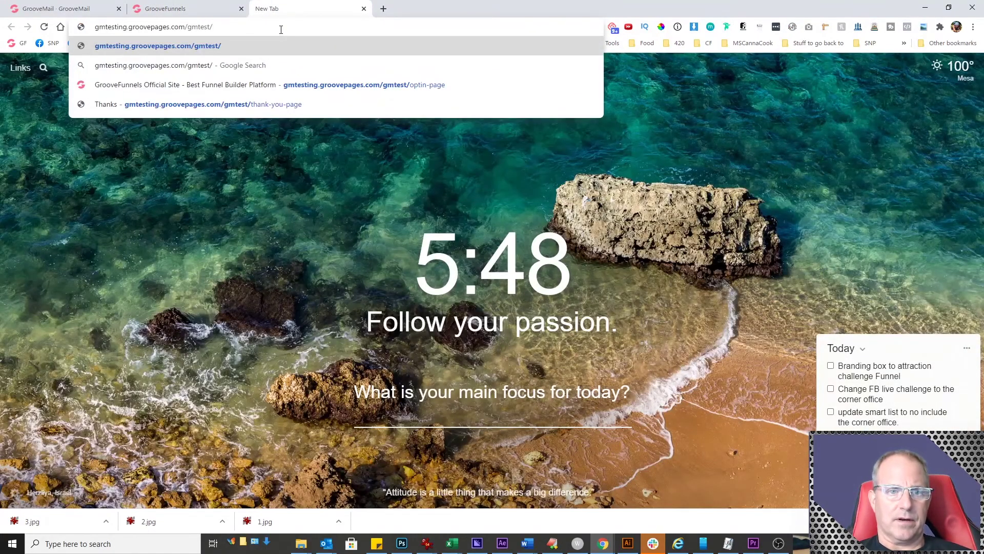
text(optin-page)
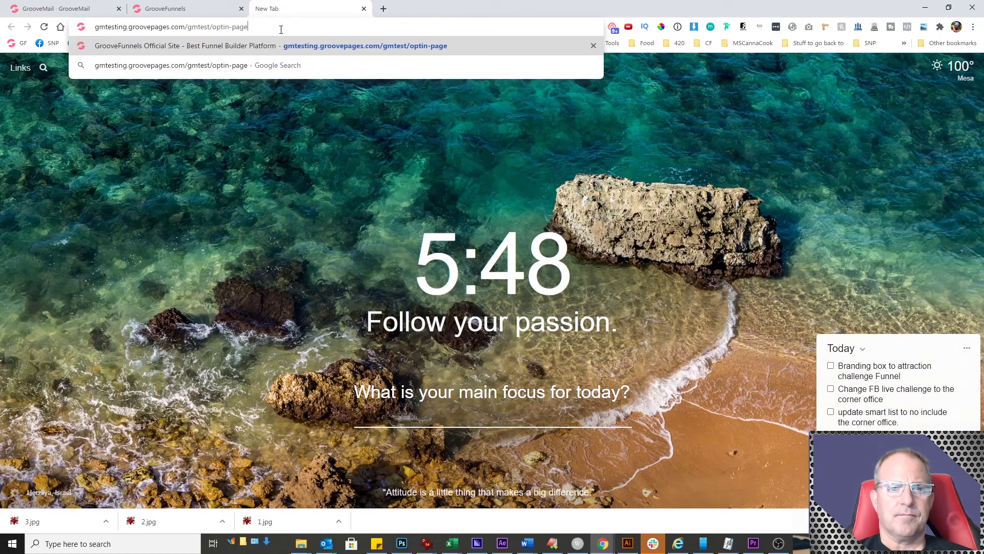
key(Return)
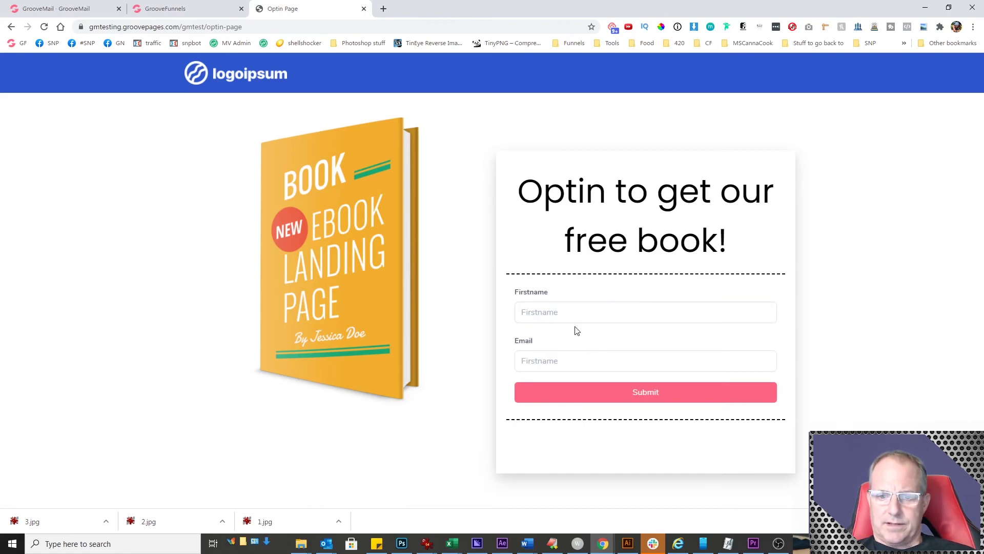
Step: Fill the signup form with a test first name and the autofilled e-mail address
click(550, 311)
text(Rob)
key(Tab)
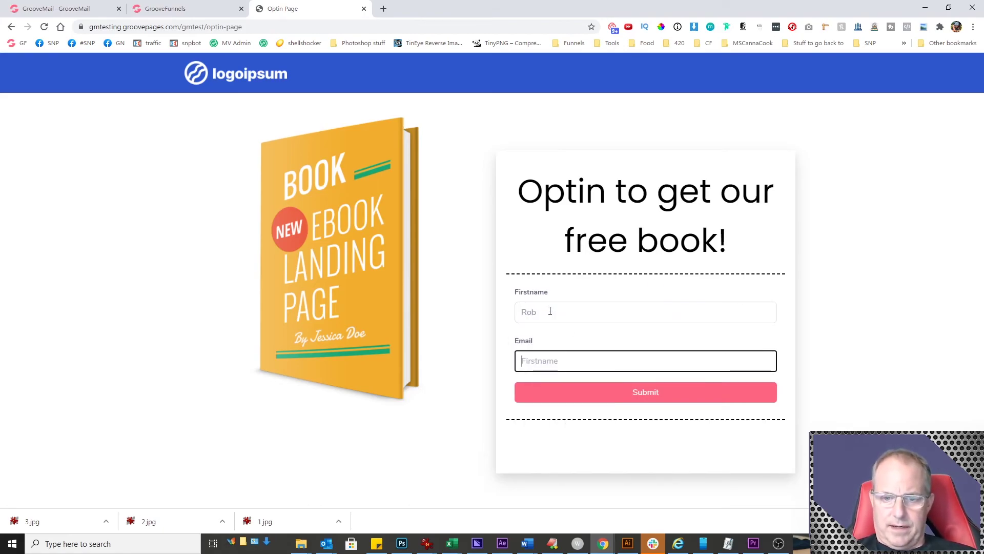
text(rob)
key(Down)
key(Return)
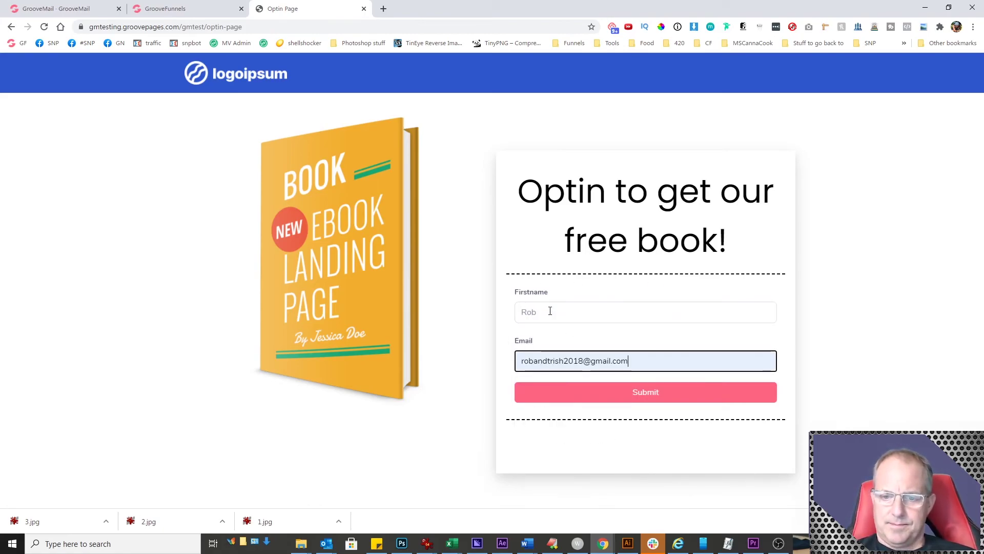
Step: Submit the test signup, then return to the GrooveMail form's Finish step with its embed code
click(645, 395)
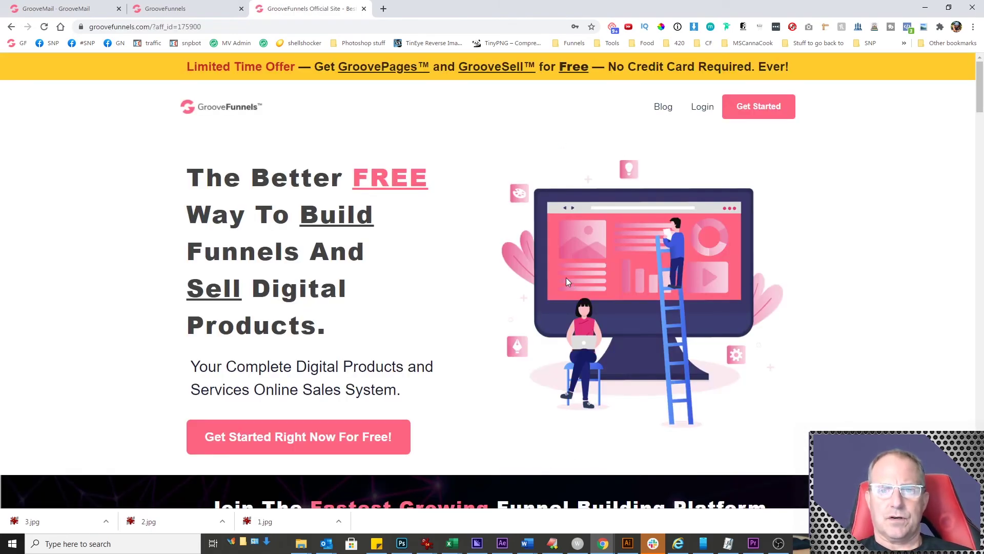
click(54, 8)
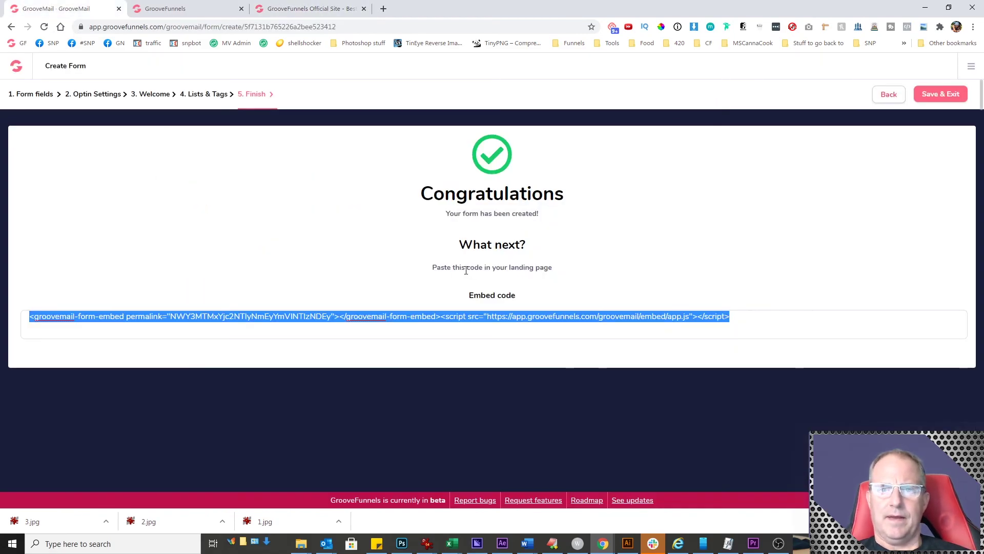